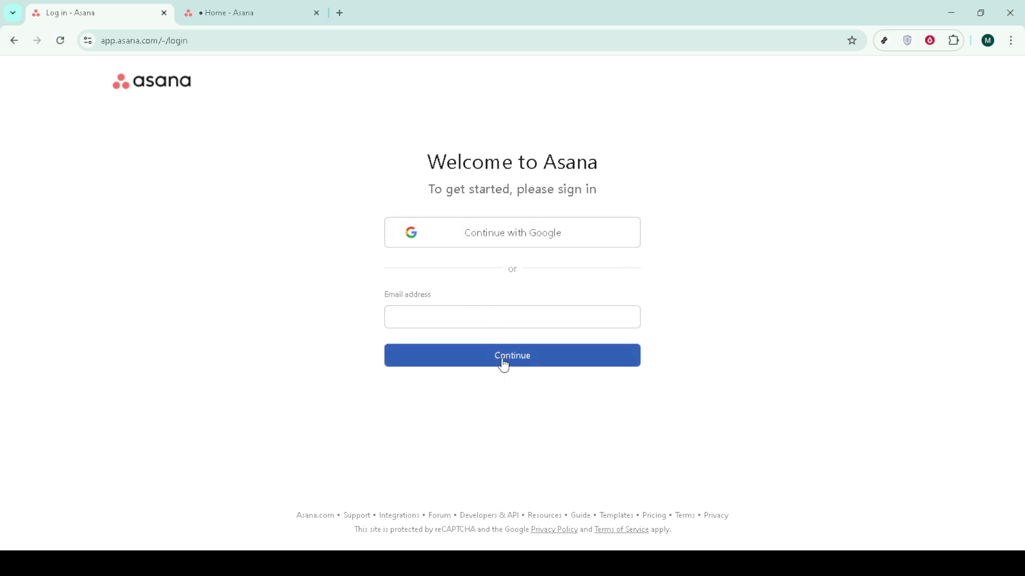
Create a blank project named "Sample only" in My workspace, adding the Calendar view to the recommended views
key("ctrl+Tab")
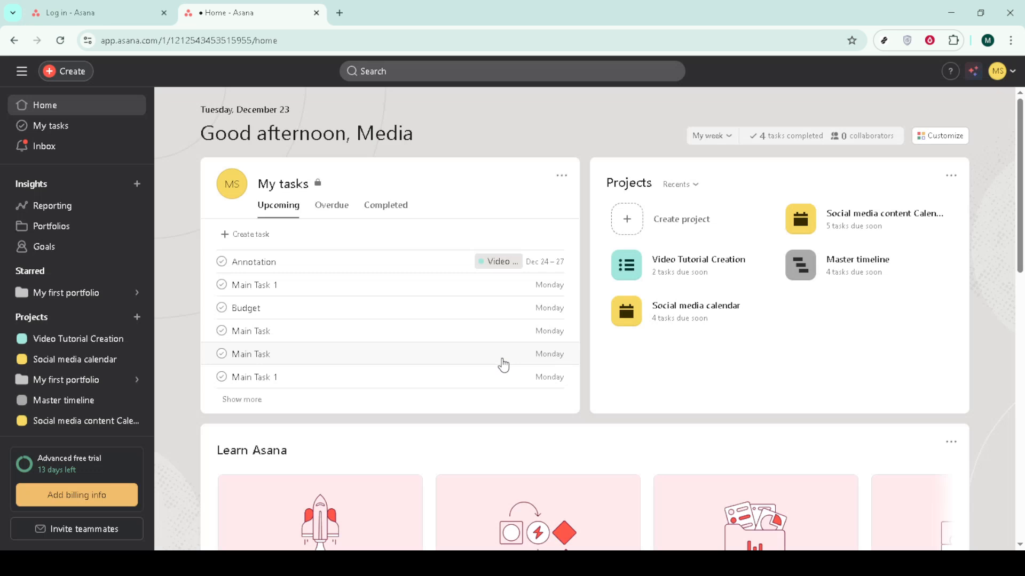
left_click(140, 323)
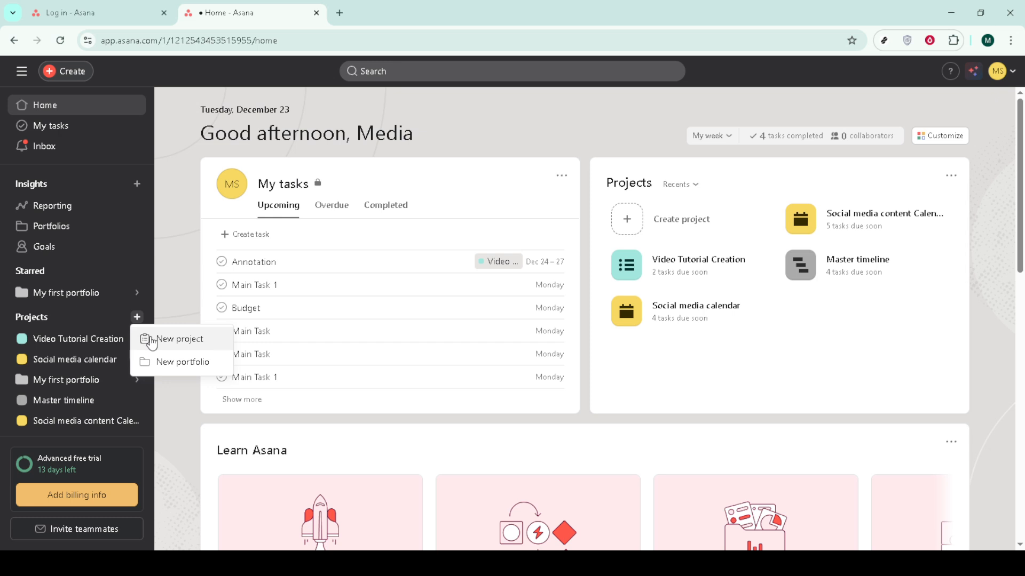
left_click(153, 344)
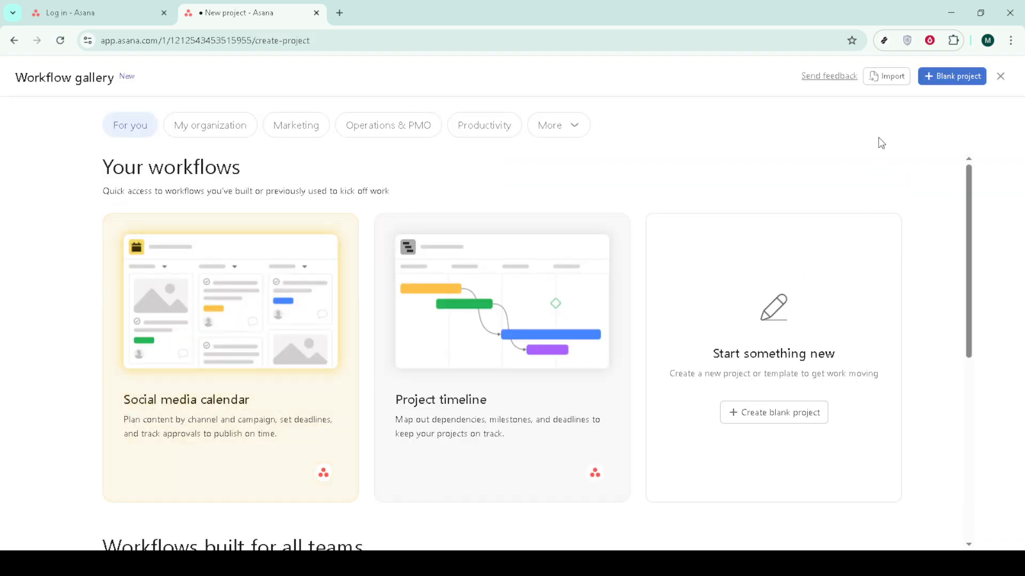
left_click(955, 77)
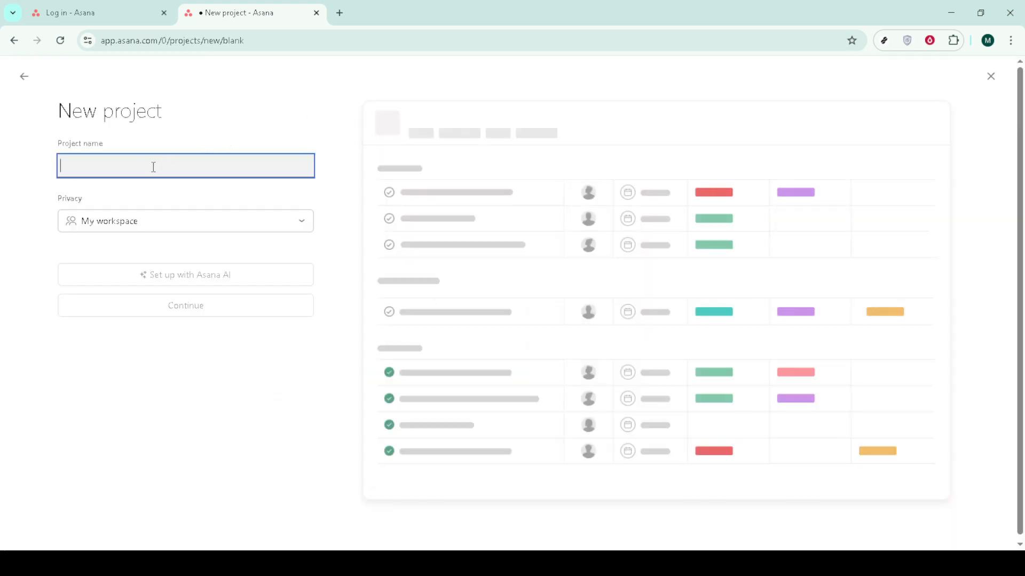
type("Sample only")
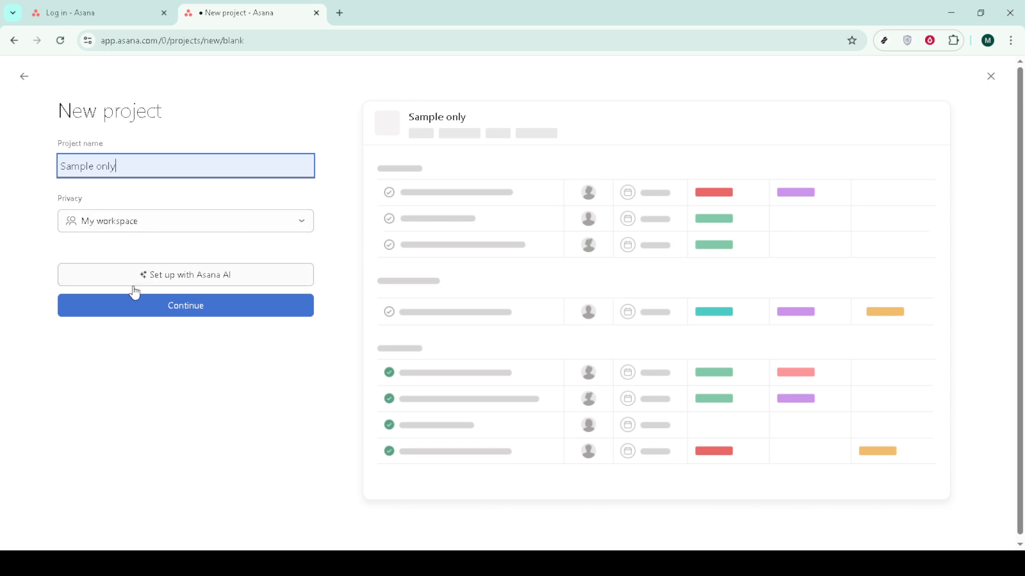
left_click(176, 316)
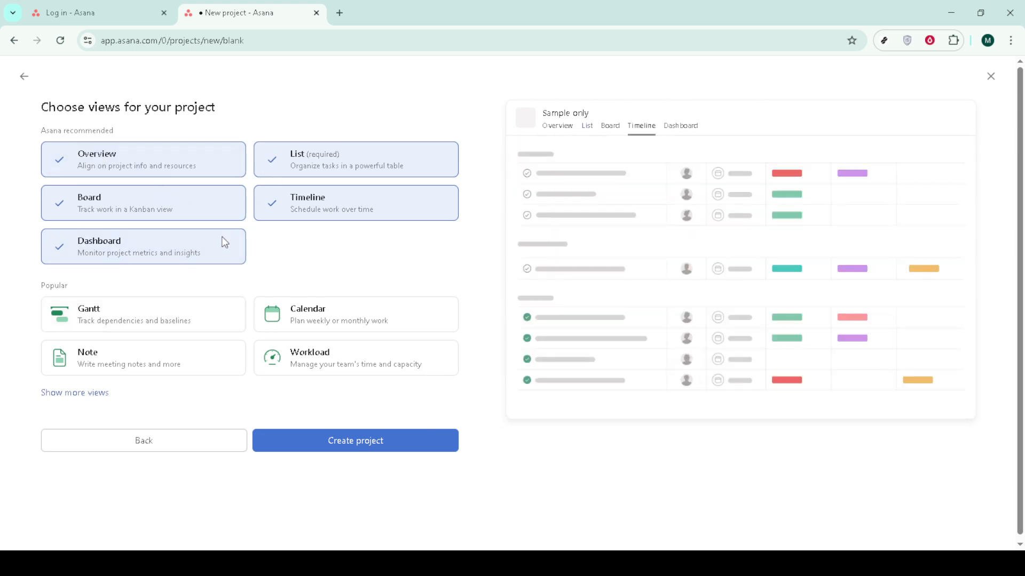
left_click(299, 324)
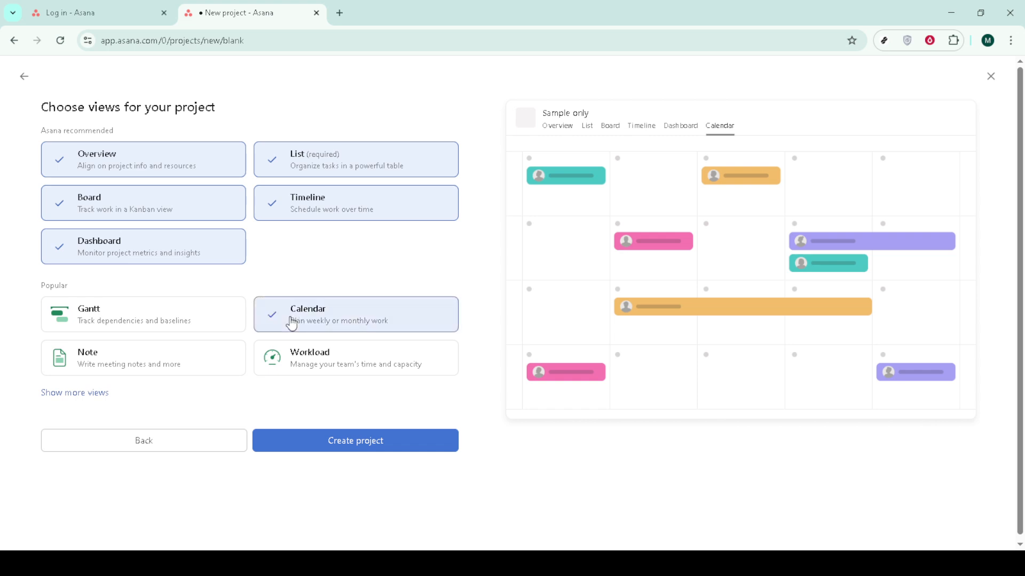
left_click(346, 443)
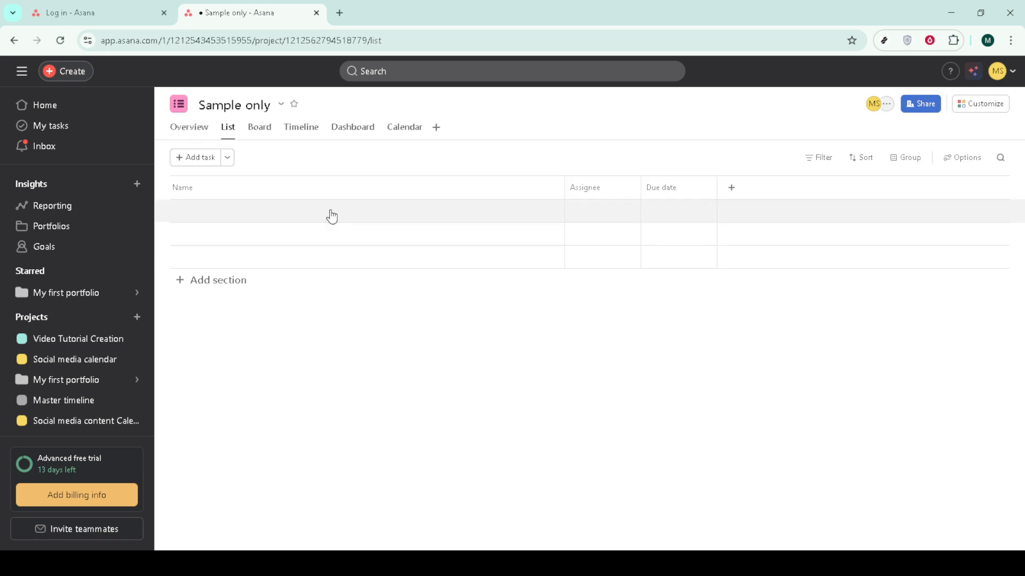
Add a task named "Main Task" to the Sample only project and open its details
left_click(301, 219)
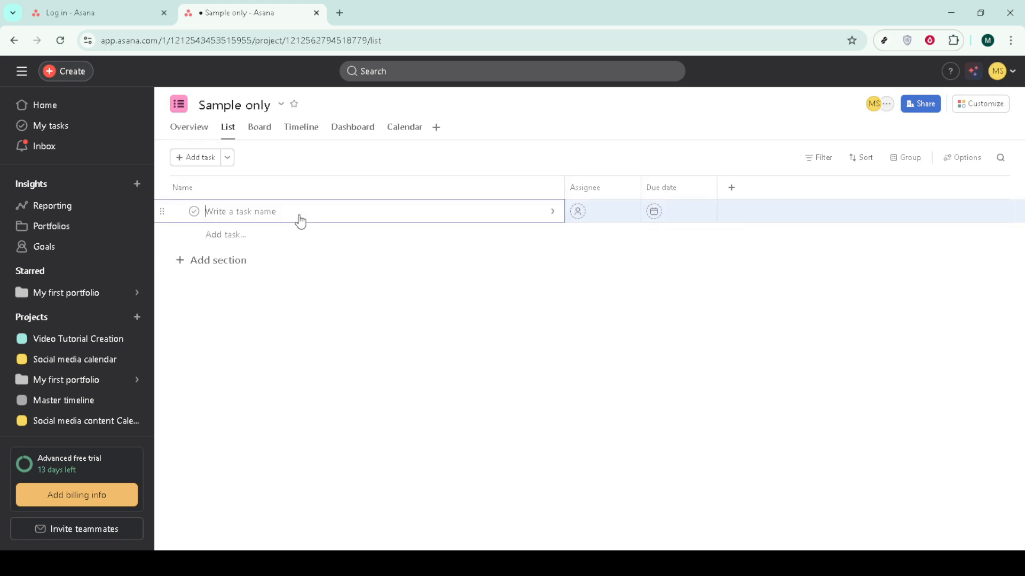
type("Main Task")
left_click(551, 214)
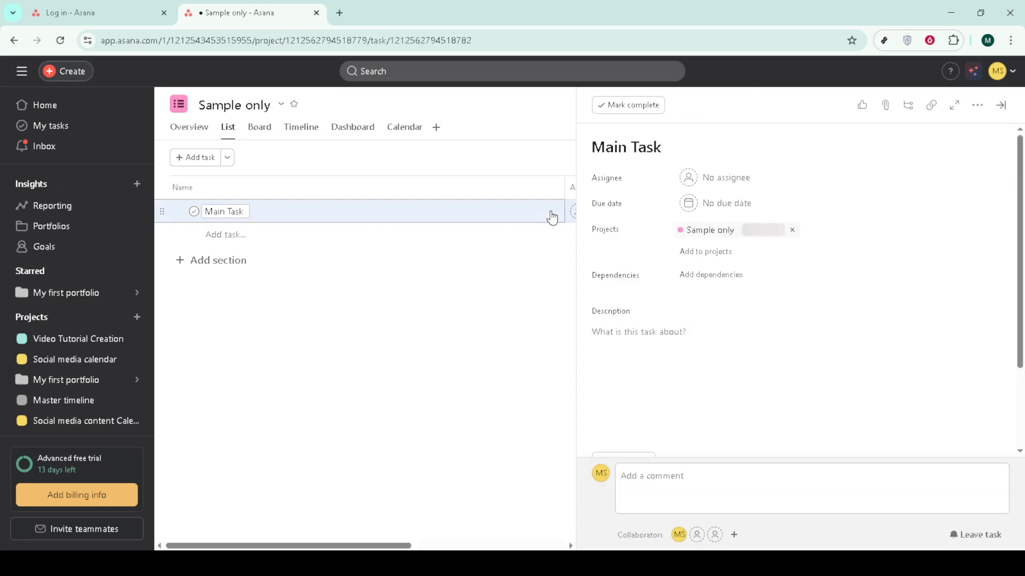
Assign Main Task to the account's own user and set its due date to 12/29/25
left_click(725, 182)
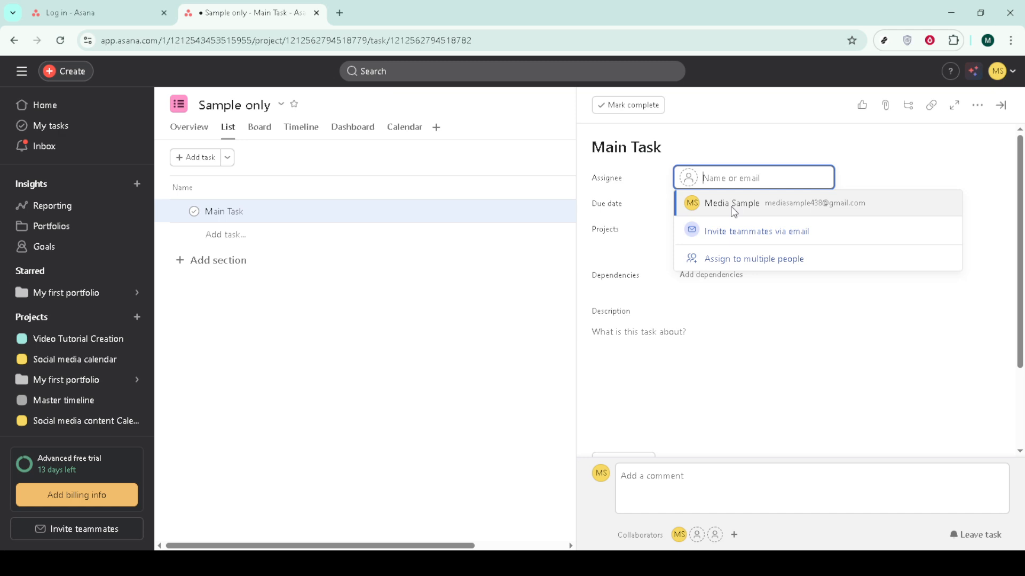
left_click(751, 205)
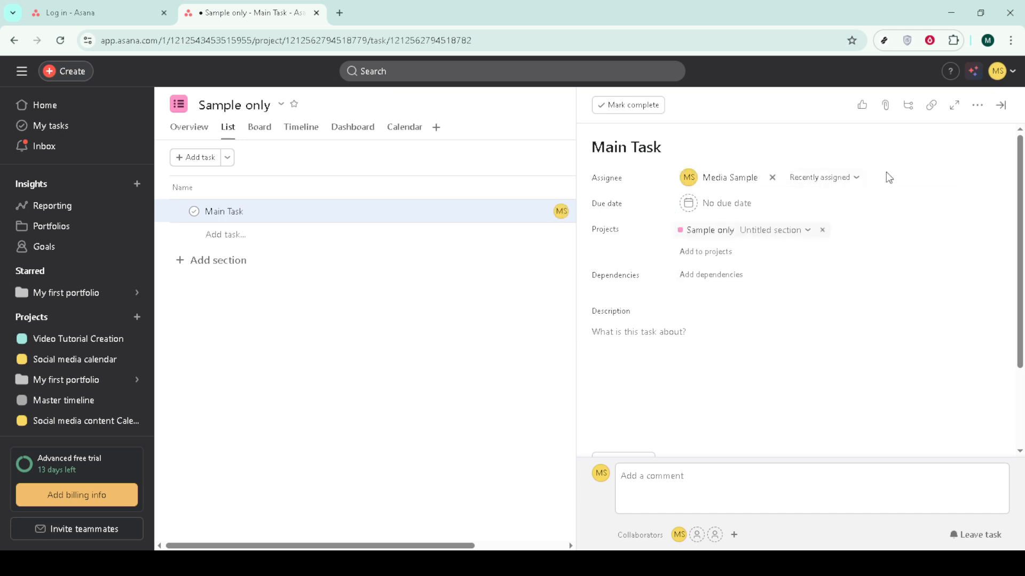
left_click(729, 209)
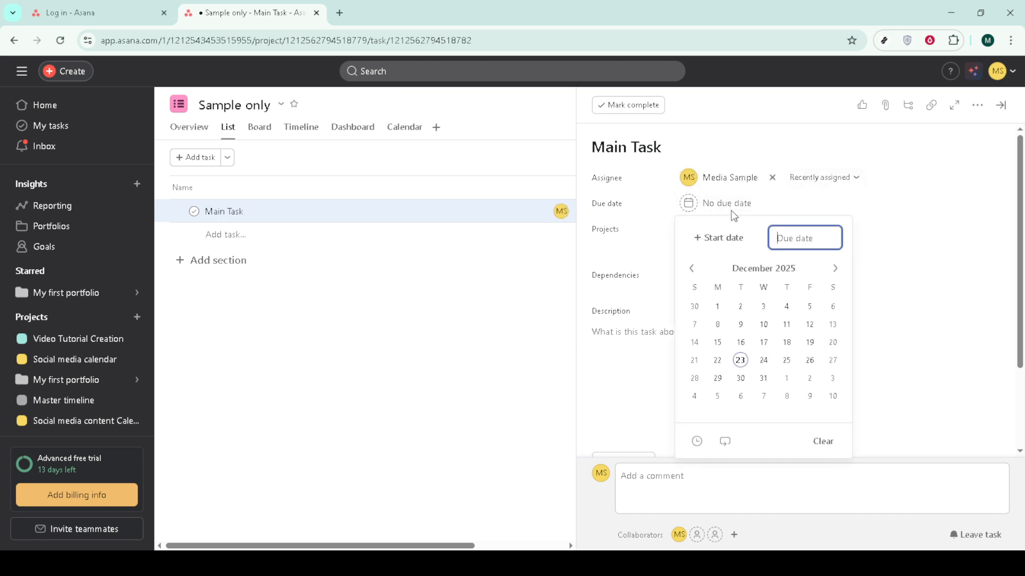
left_click(707, 379)
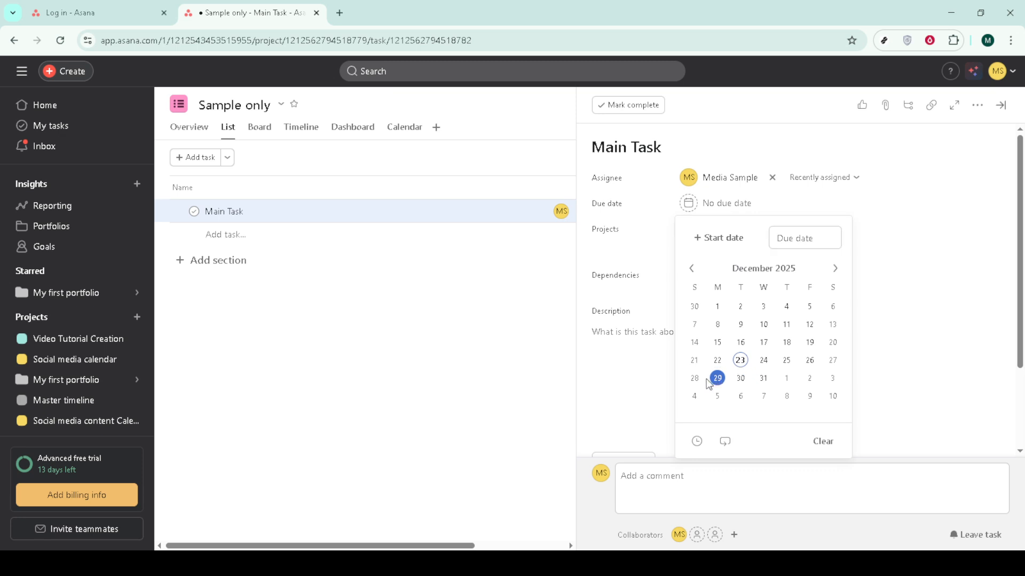
left_click(717, 380)
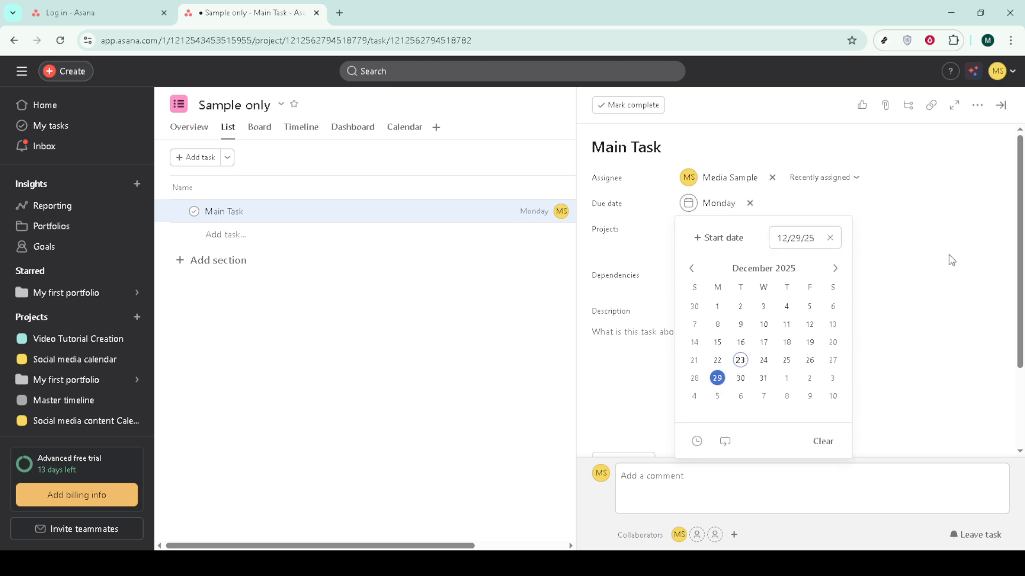
left_click(951, 260)
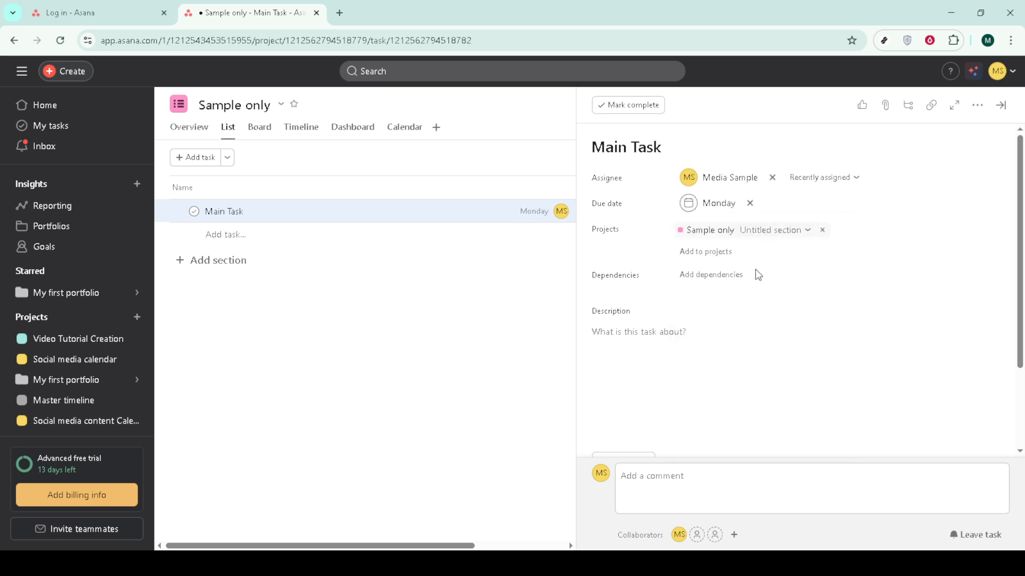
Add subtasks A, B and C to Main Task and close its details
scroll(754, 270, "down", 2)
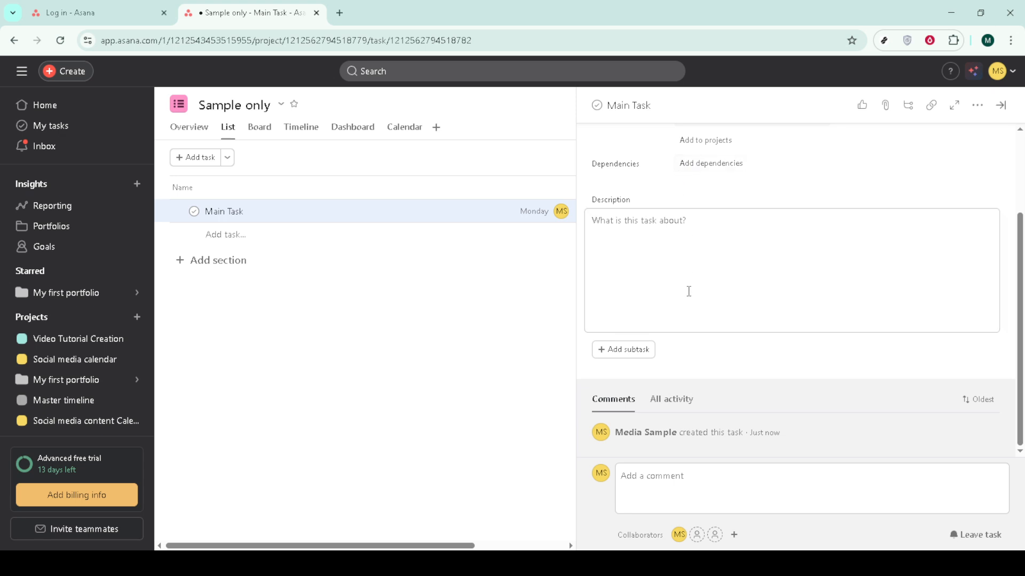
left_click(625, 355)
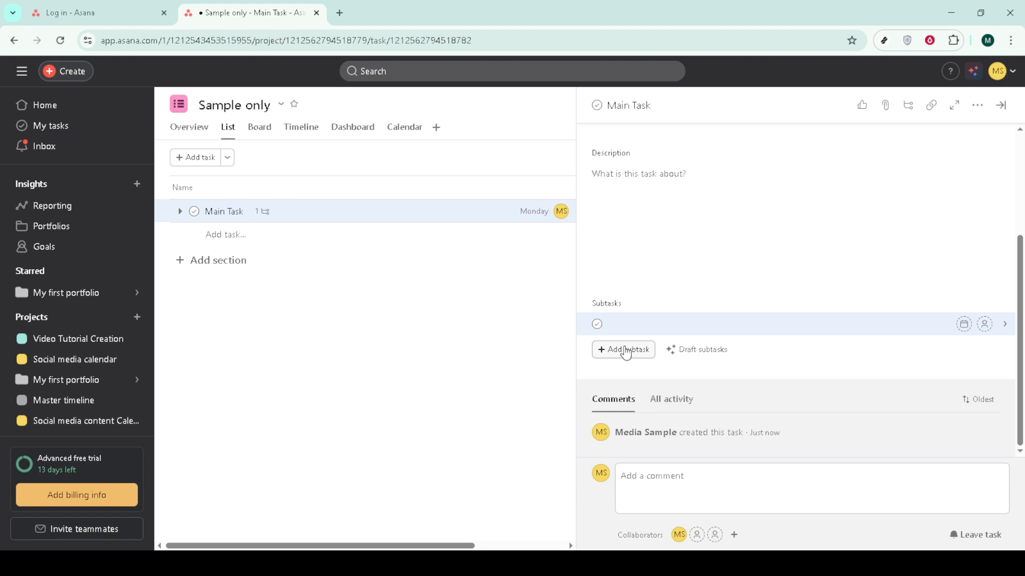
type("A")
key("Return")
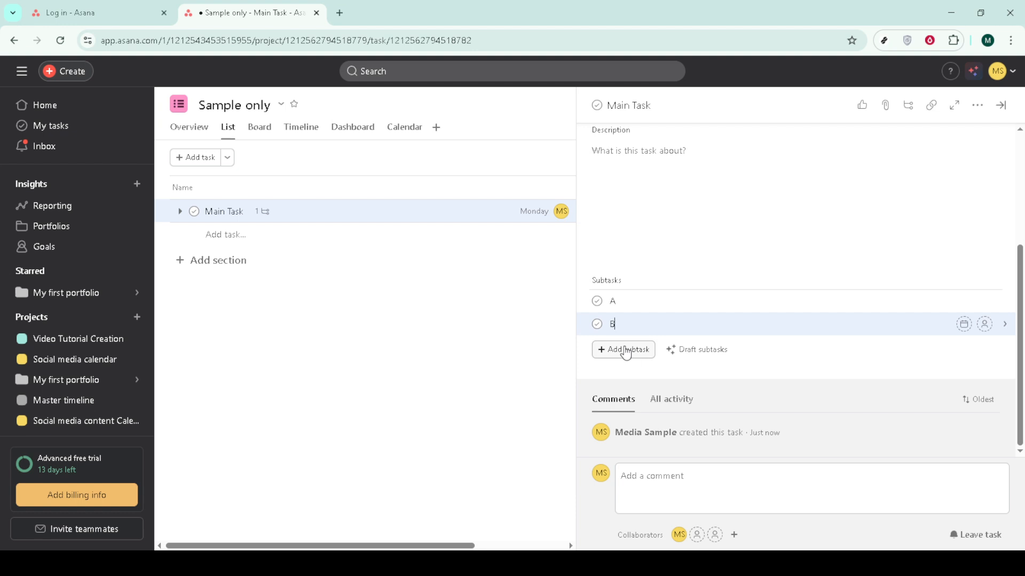
type("B")
key("Return")
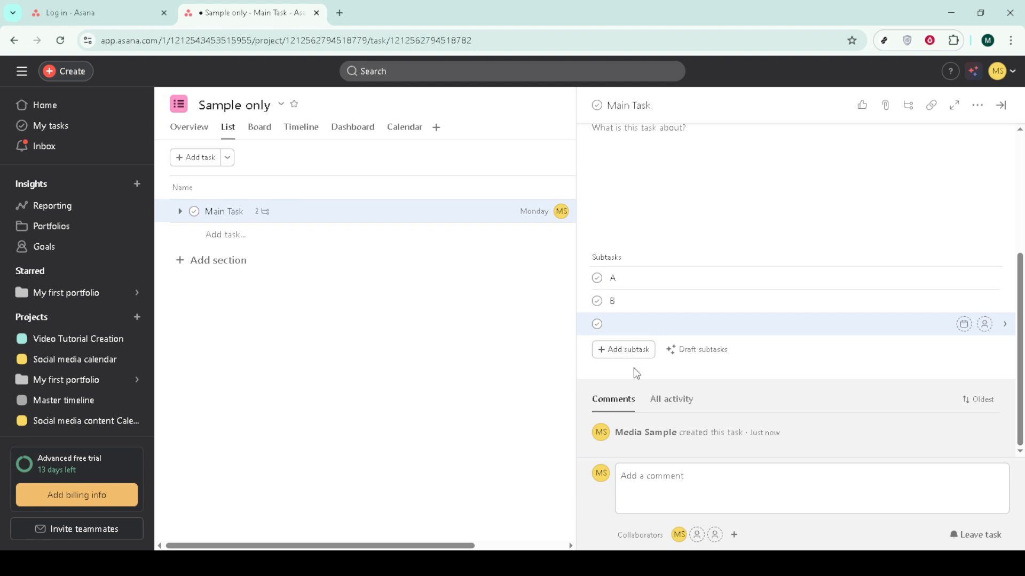
type("C")
scroll(683, 276, "up", 2)
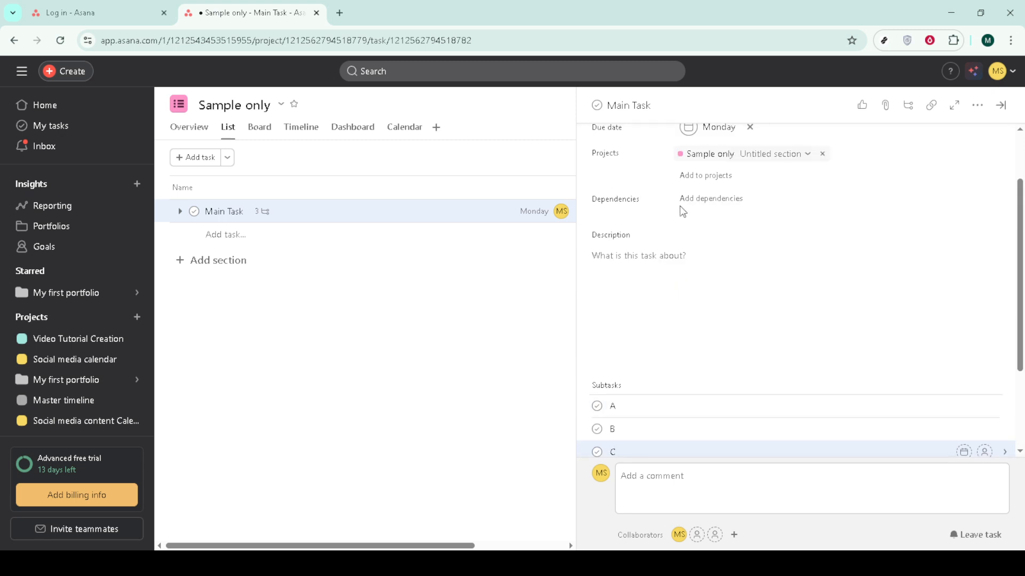
scroll(769, 256, "up", 1)
scroll(769, 265, "up", 1)
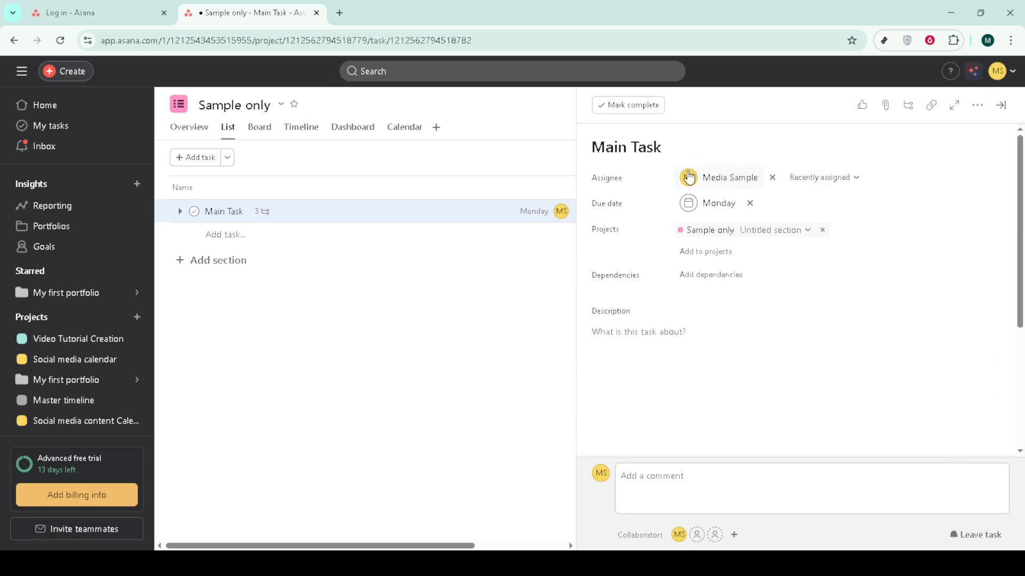
mouse_move(689, 177)
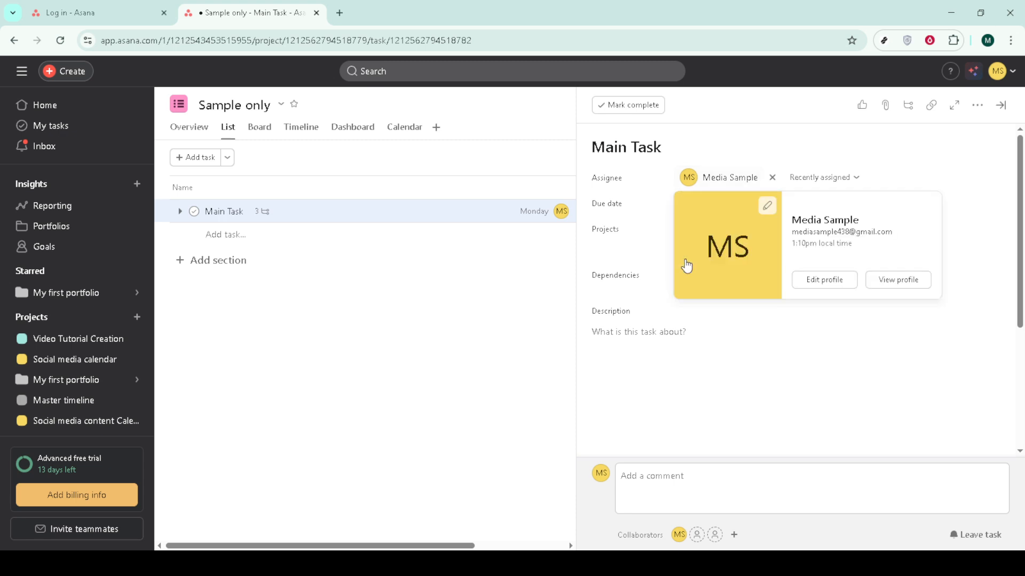
left_click(999, 115)
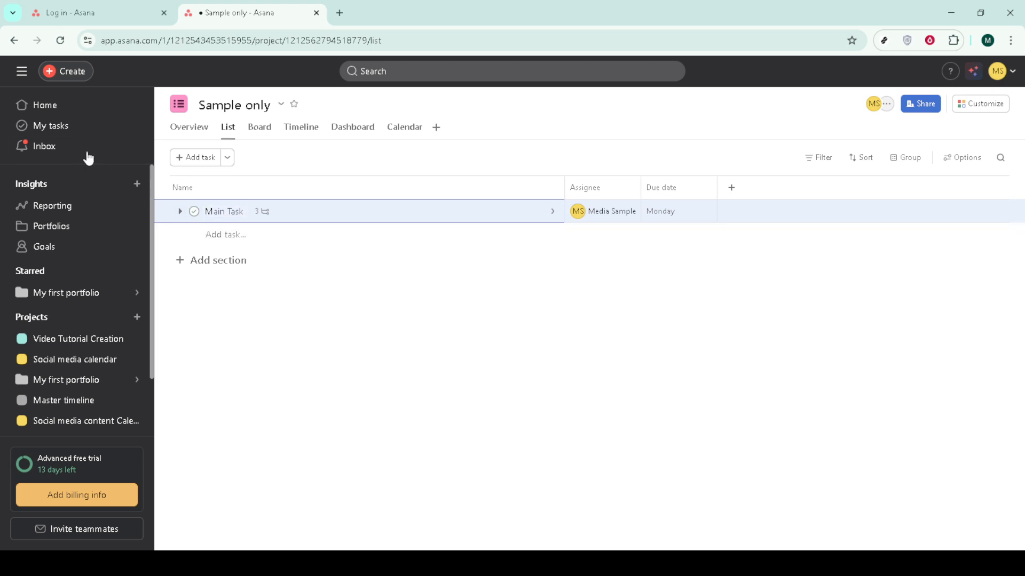
Review the recently assigned tasks in My tasks and open the details of Main Task from the Sample only project
left_click(64, 128)
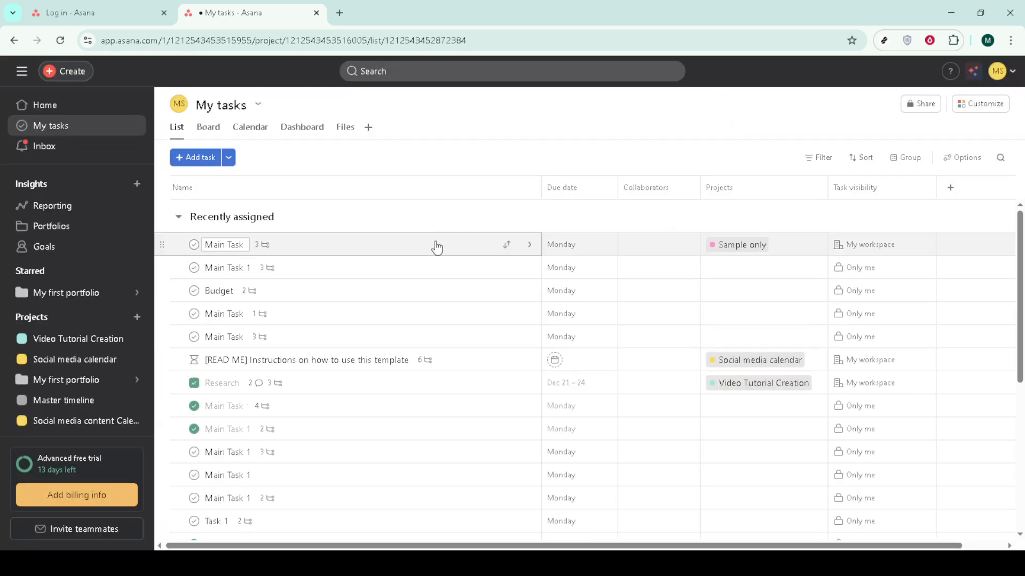
scroll(437, 248, "down", 4)
scroll(437, 250, "down", 2)
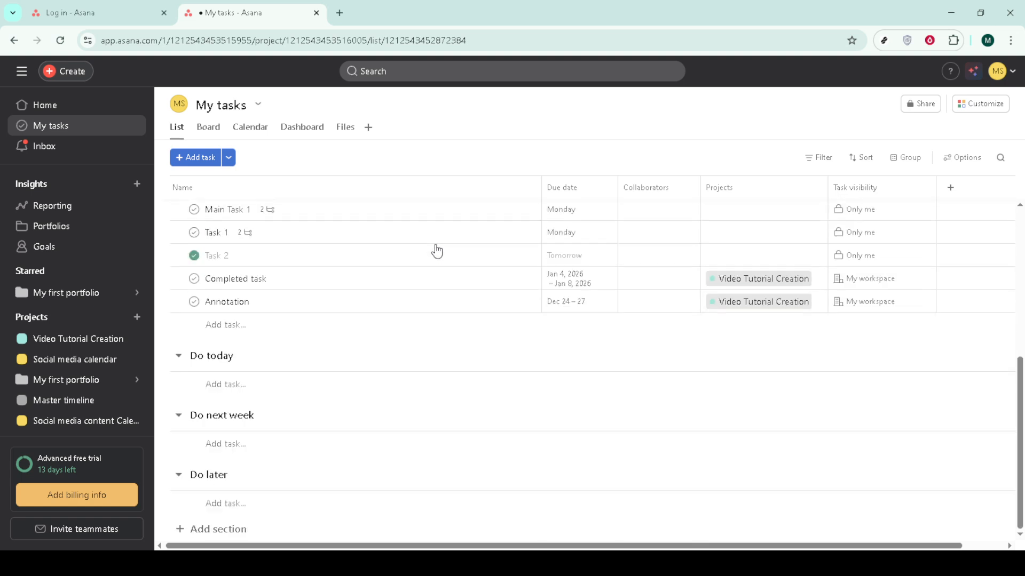
scroll(435, 248, "up", 6)
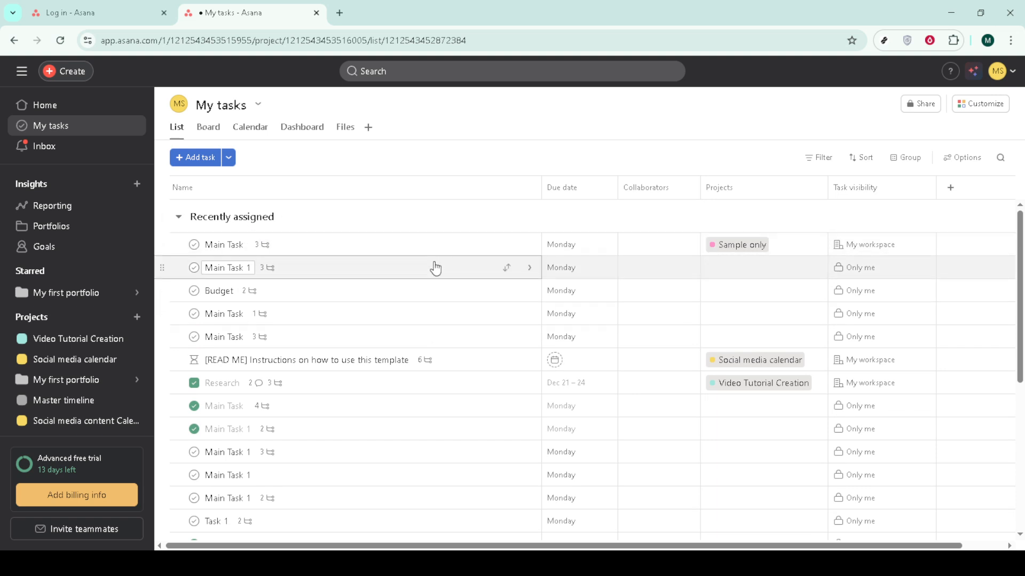
scroll(436, 264, "down", 4)
scroll(436, 269, "up", 4)
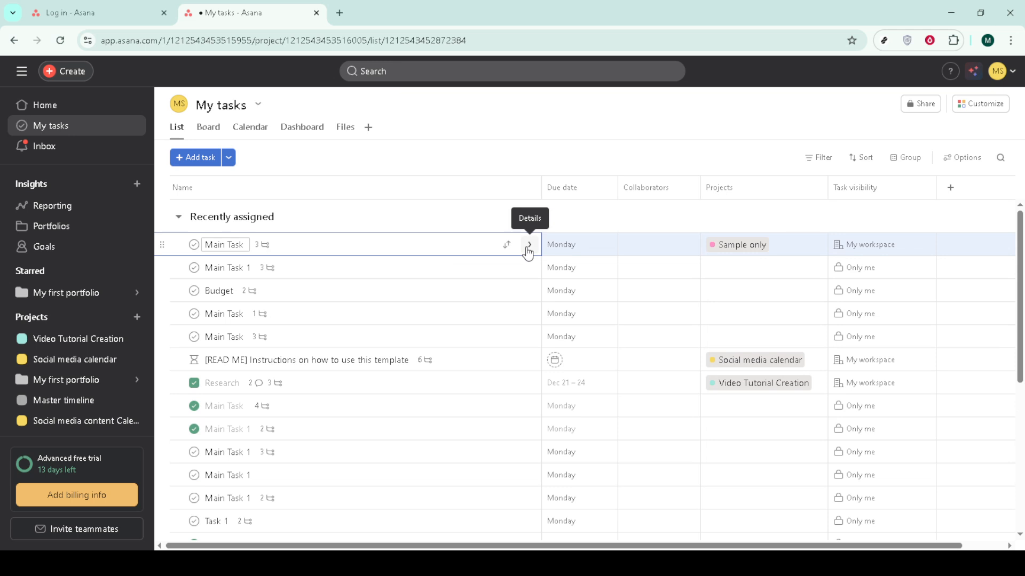
left_click(528, 248)
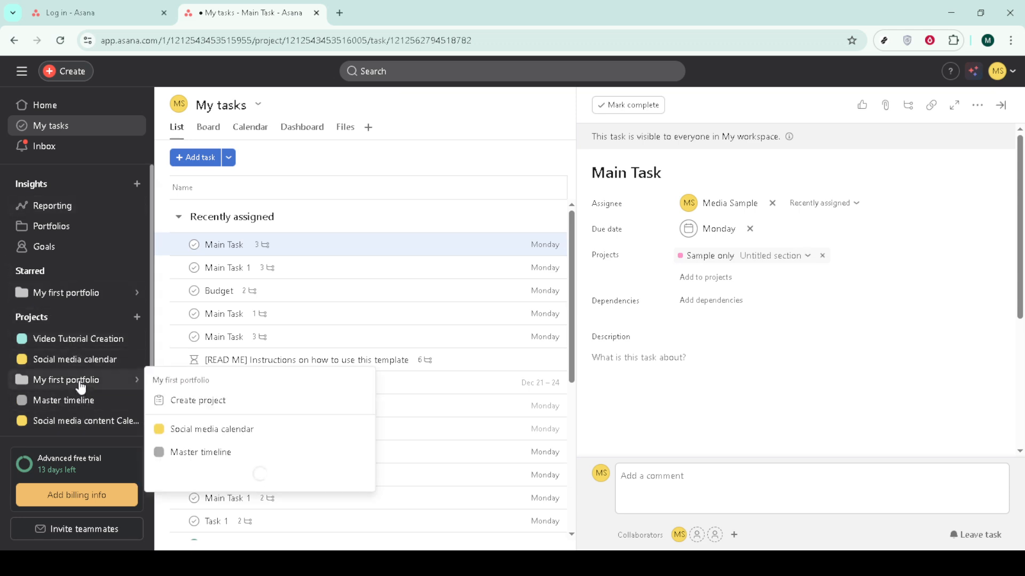
Return to the Sample only project and review its customization options, including rules, fields, forms, apps and bundles
scroll(78, 379, "down", 2)
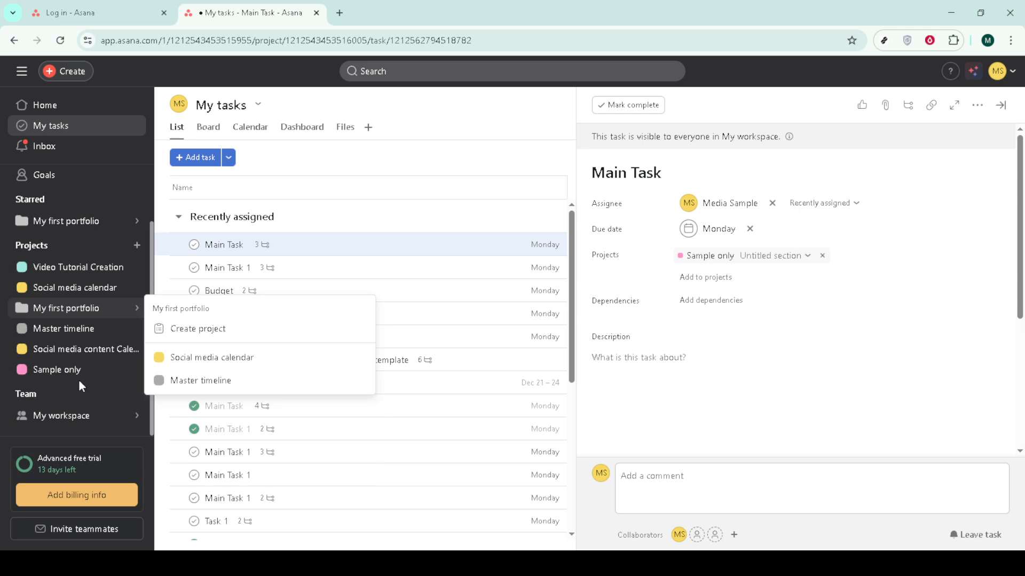
left_click(48, 373)
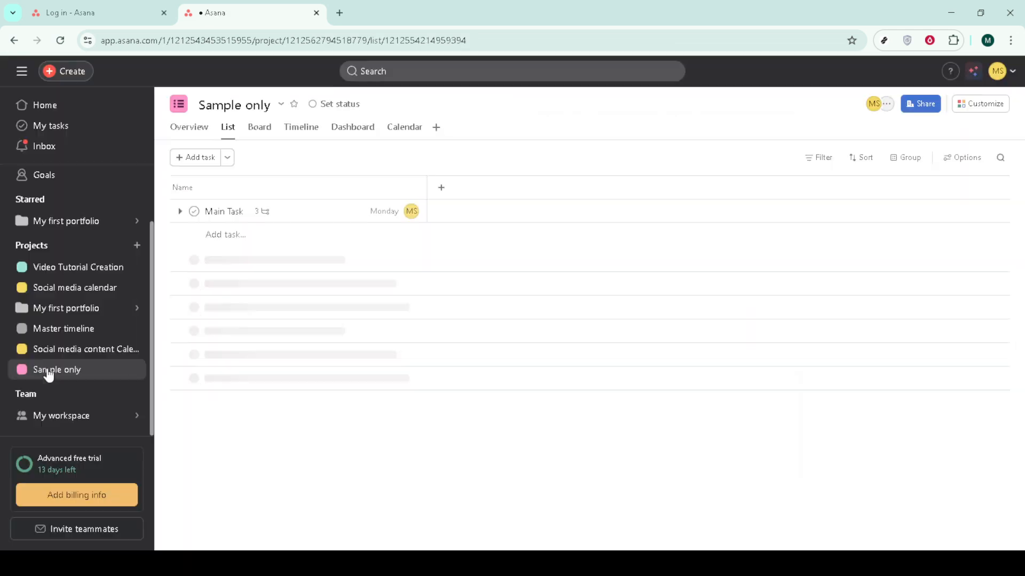
left_click(979, 109)
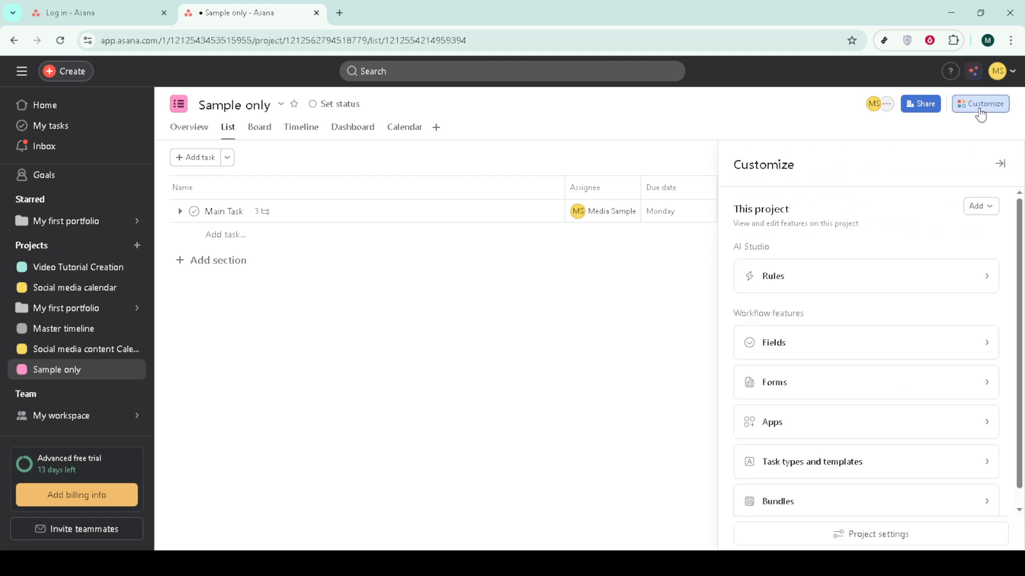
scroll(837, 296, "down", 1)
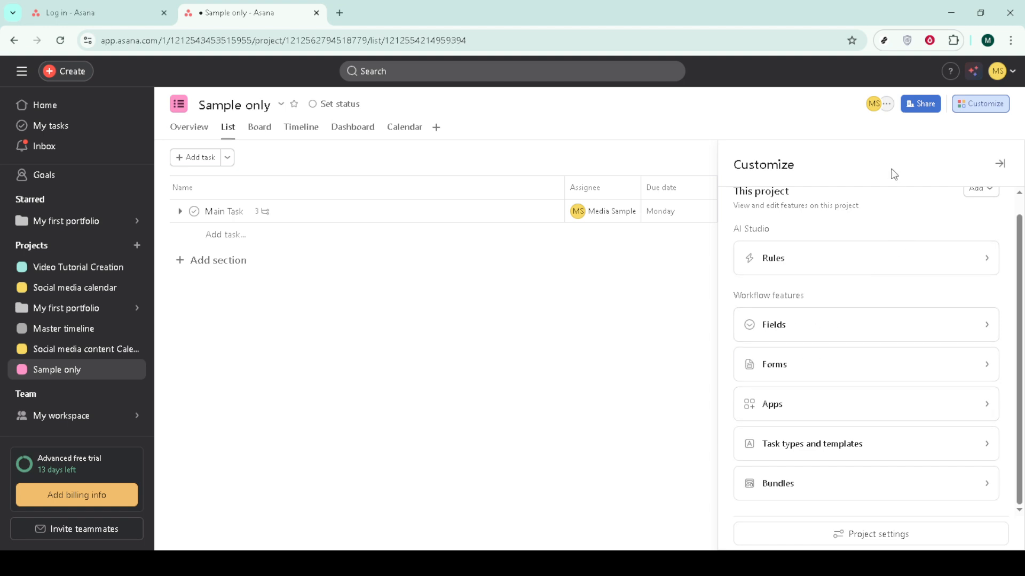
left_click(1006, 171)
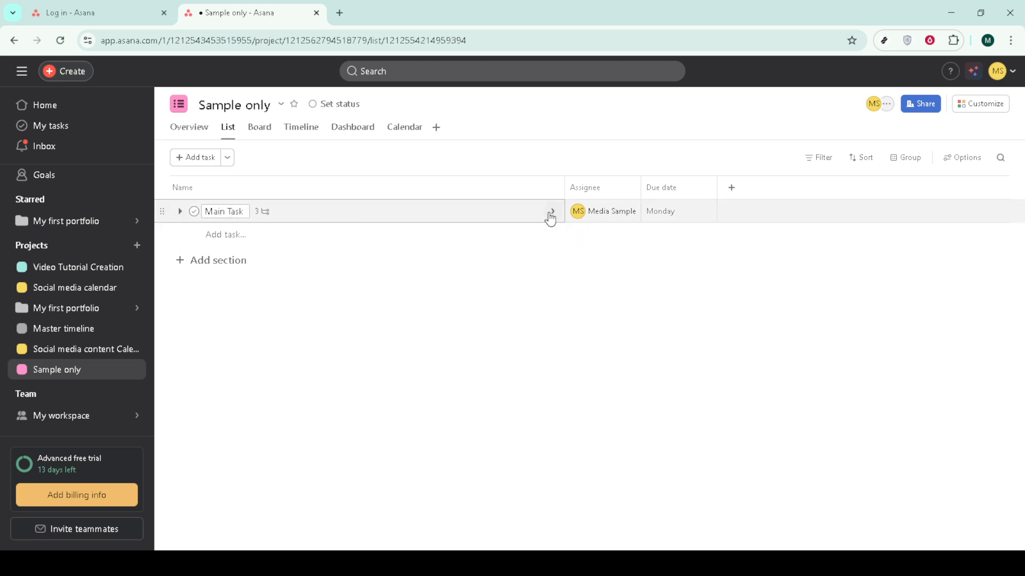
Start a new task below Main Task in the Sample only project
left_click(236, 235)
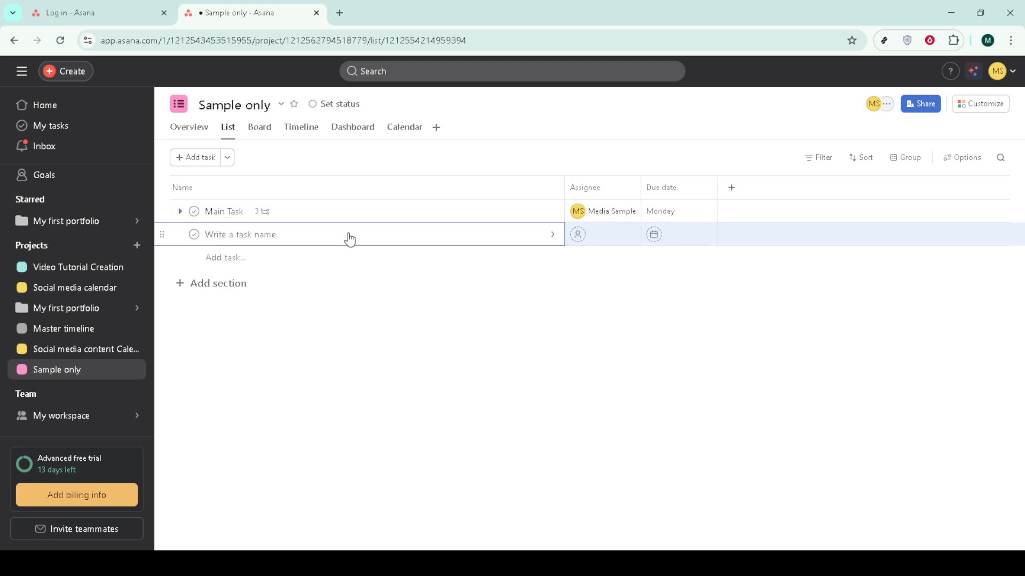